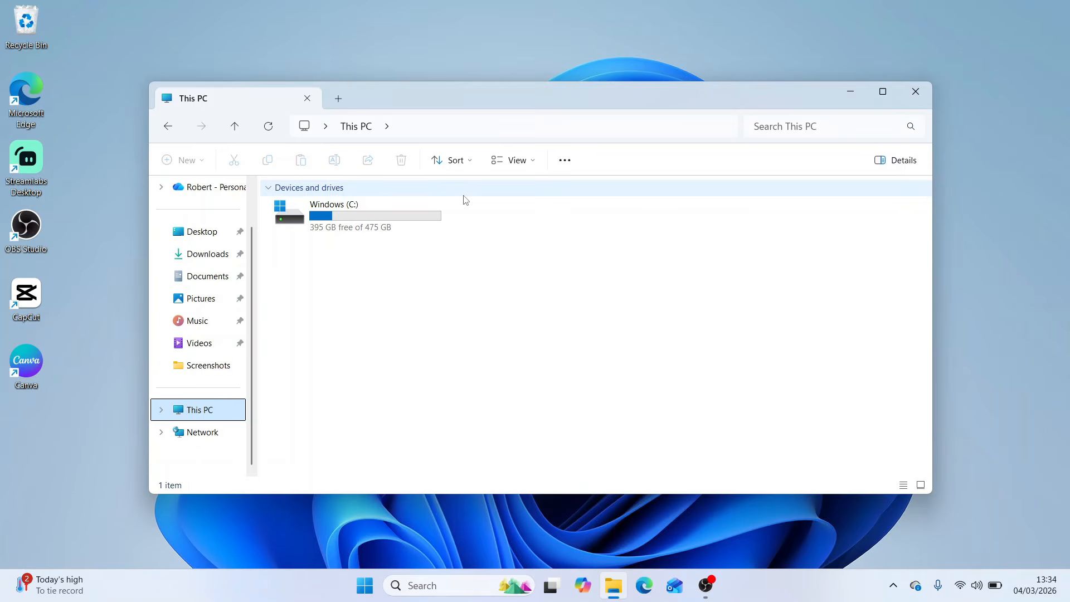
# Minimize the File Explorer window and open the Run dialog by searching for "run"
pyautogui.click(843, 93)
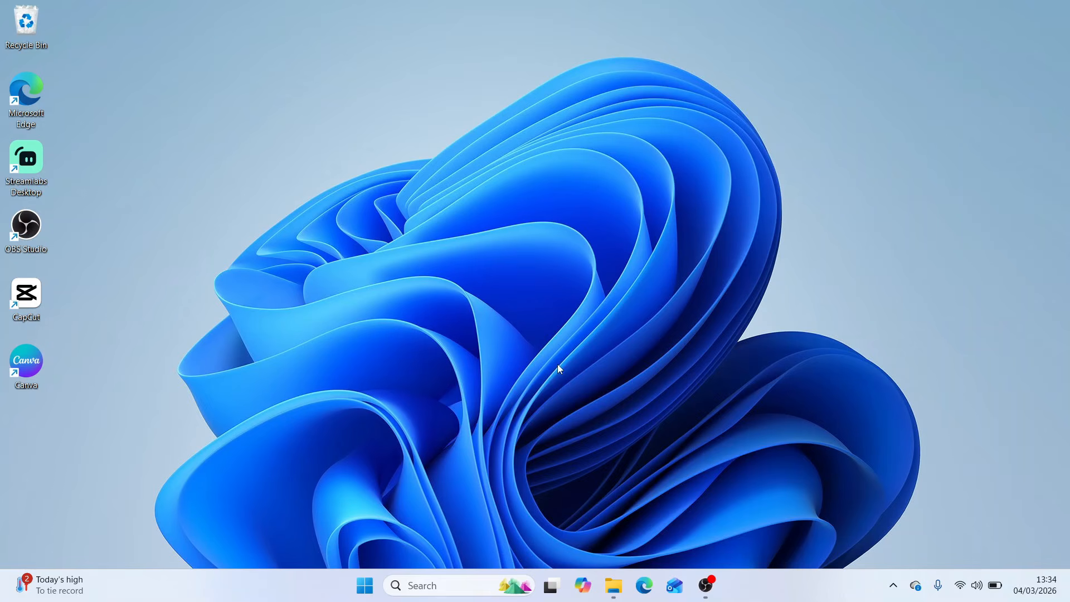
pyautogui.click(433, 587)
pyautogui.write('run')
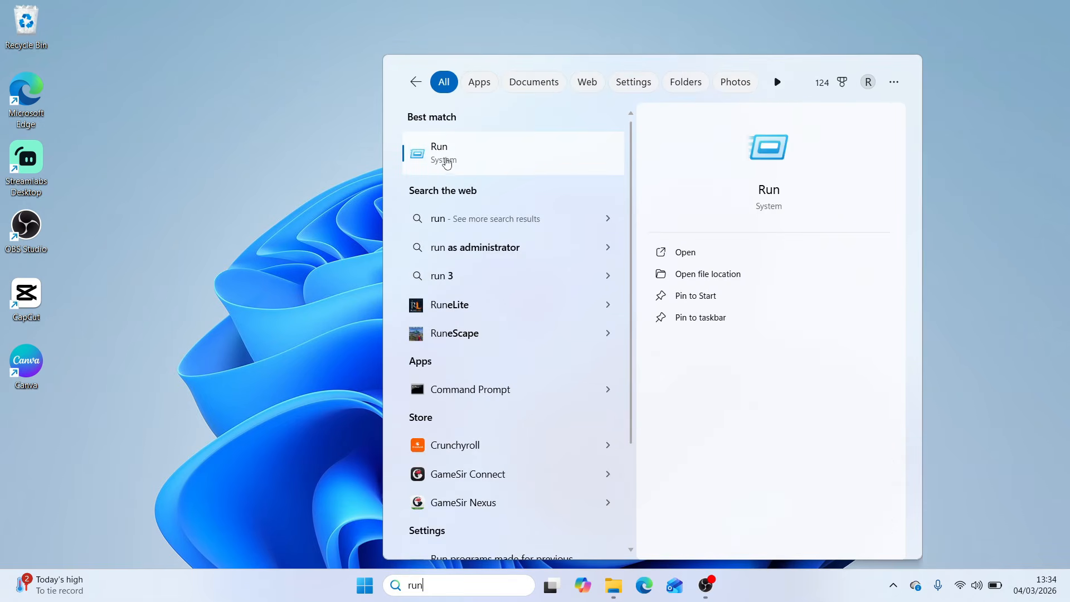
pyautogui.click(464, 143)
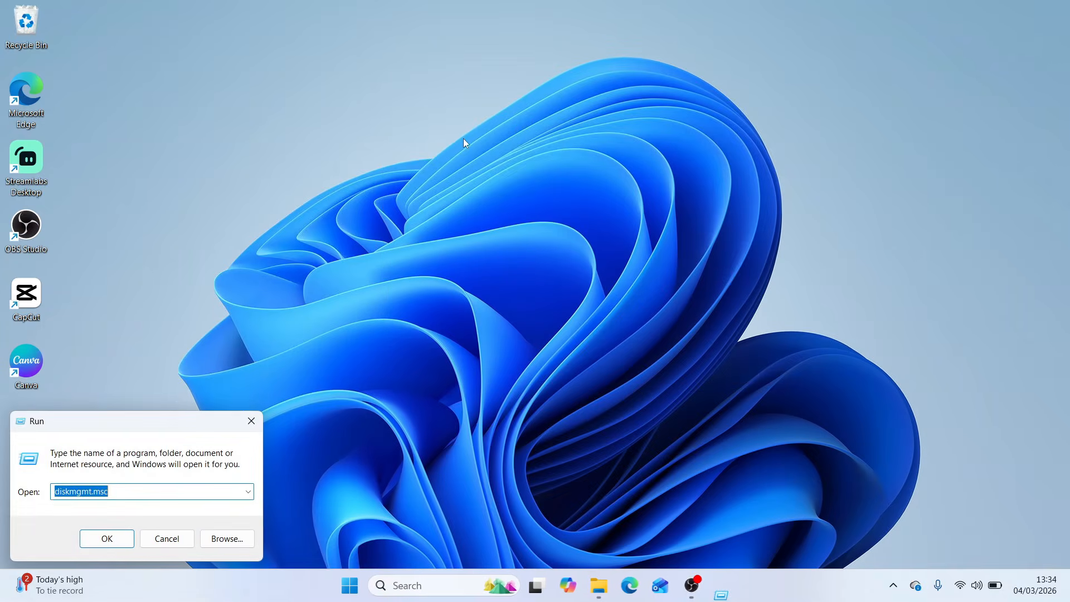
# Run diskmgmt.msc to launch Disk Management
pyautogui.click(171, 492)
pyautogui.press('BackSpace')
pyautogui.press('BackSpace')
pyautogui.press('BackSpace')
pyautogui.press('BackSpace')
pyautogui.press('BackSpace')
pyautogui.press('BackSpace')
pyautogui.press('BackSpace')
pyautogui.press('BackSpace')
pyautogui.press('BackSpace')
pyautogui.press('BackSpace')
pyautogui.press('BackSpace')
pyautogui.press('BackSpace')
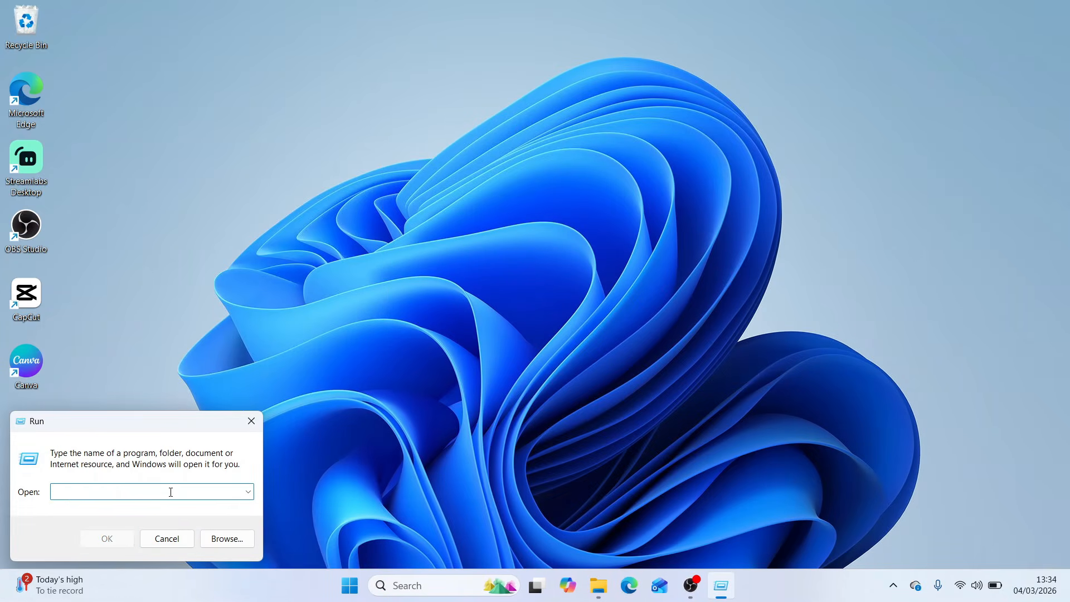
pyautogui.write('disk')
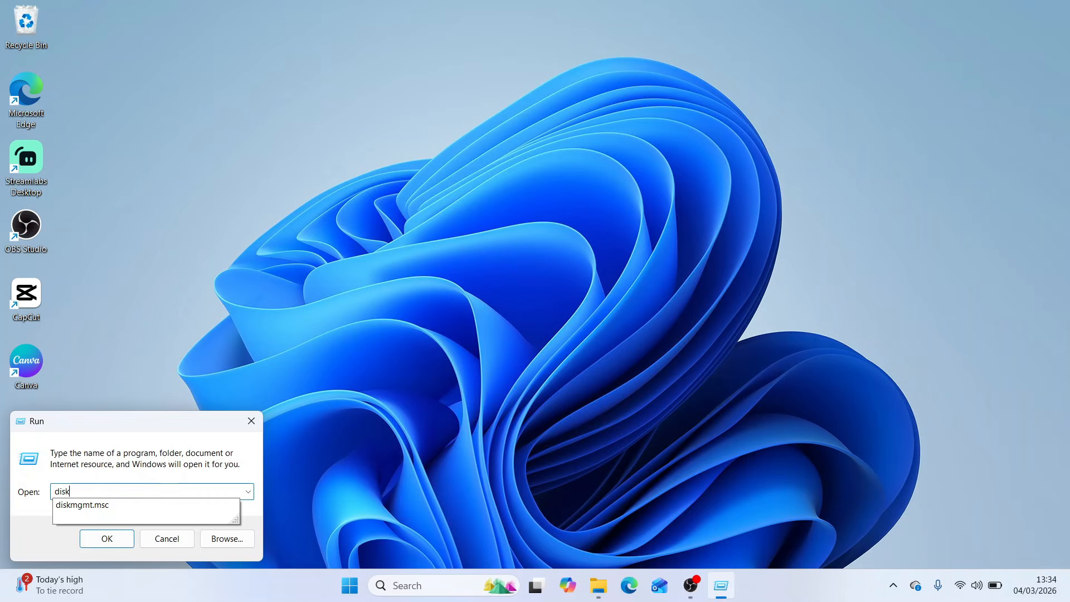
pyautogui.write('mgmt.msc')
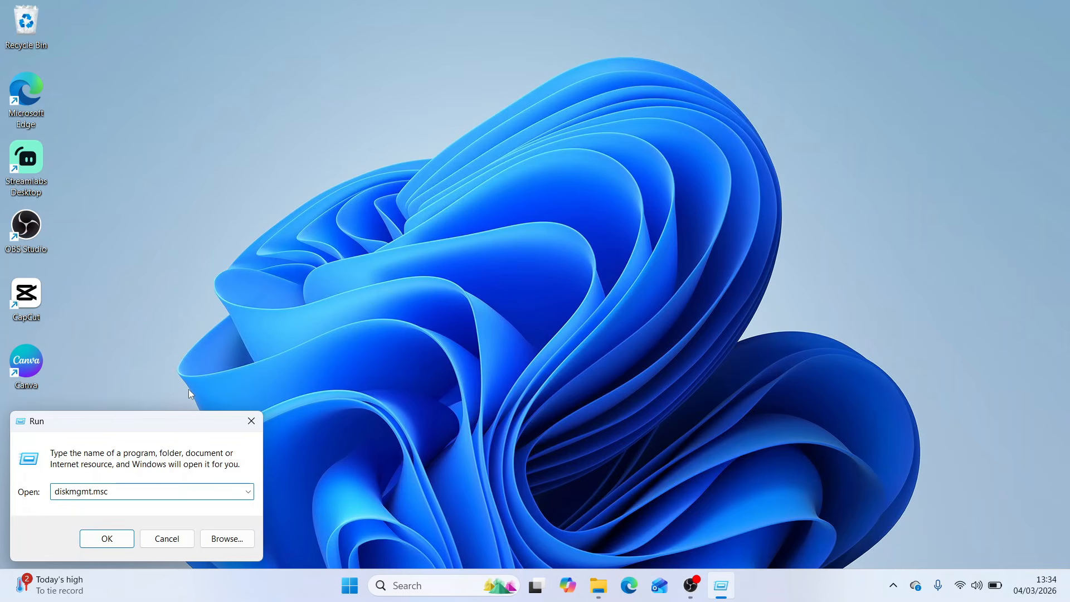
pyautogui.moveTo(171, 422); pyautogui.dragTo(525, 243)
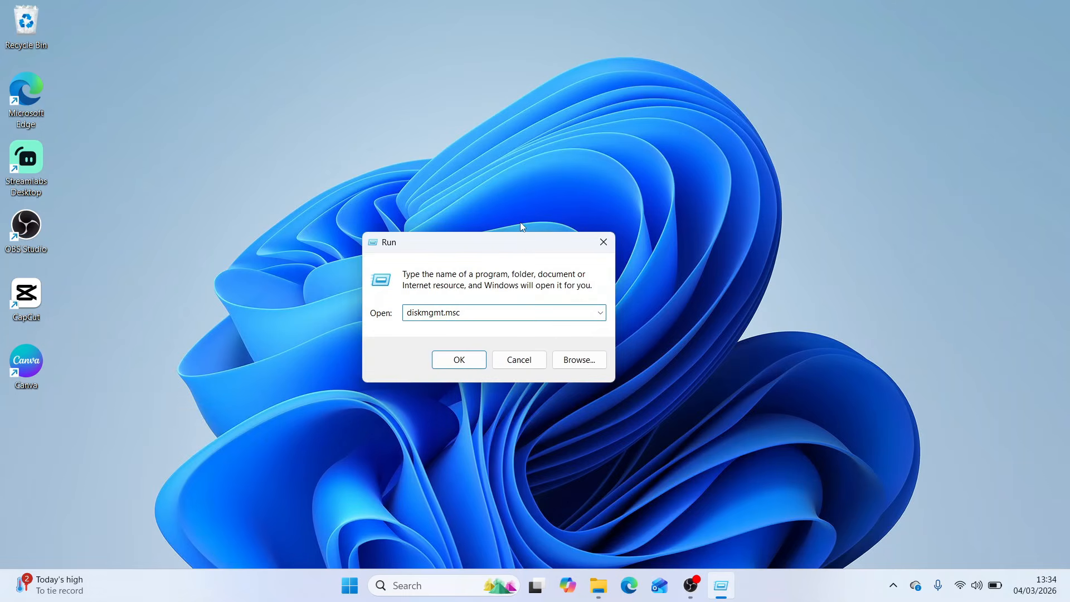
pyautogui.click(469, 363)
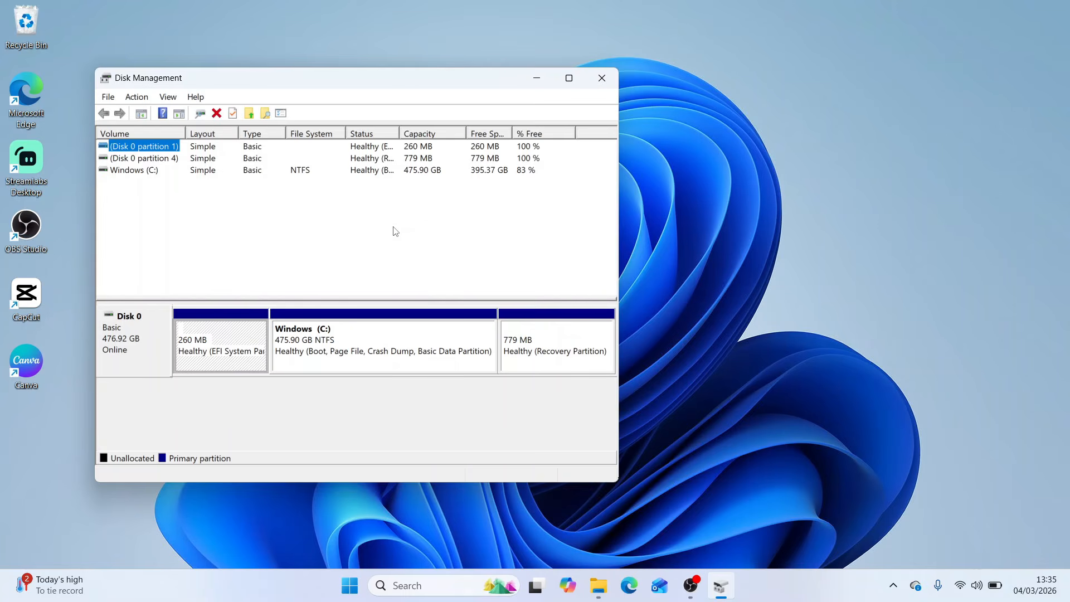
# Shrink the Windows (C:) volume on Disk 0 by 150000 MB
pyautogui.moveTo(389, 81); pyautogui.dragTo(561, 62)
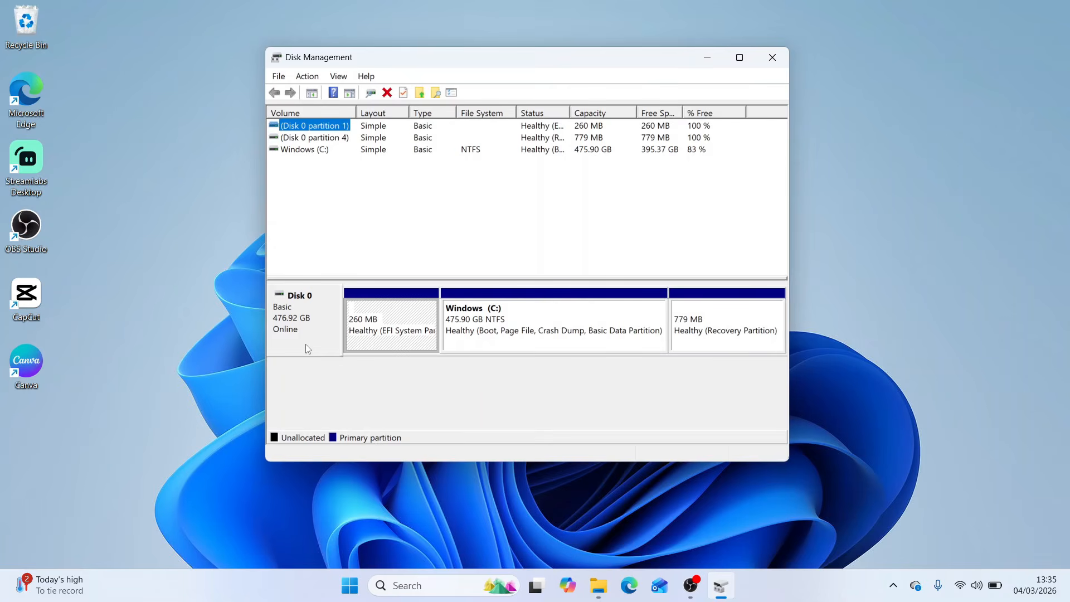
pyautogui.click(486, 339)
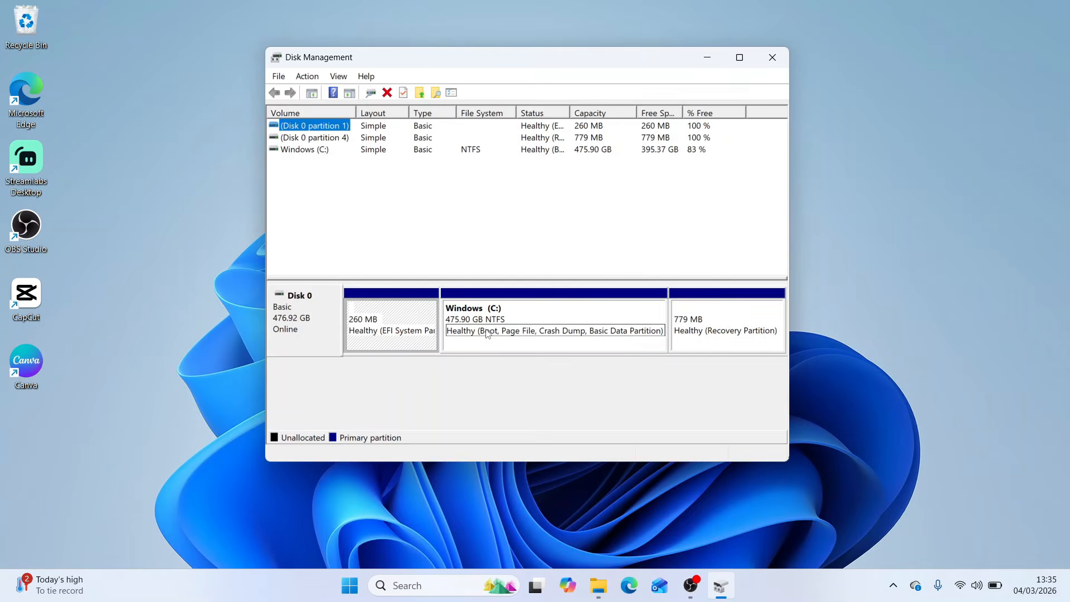
pyautogui.rightClick(581, 316)
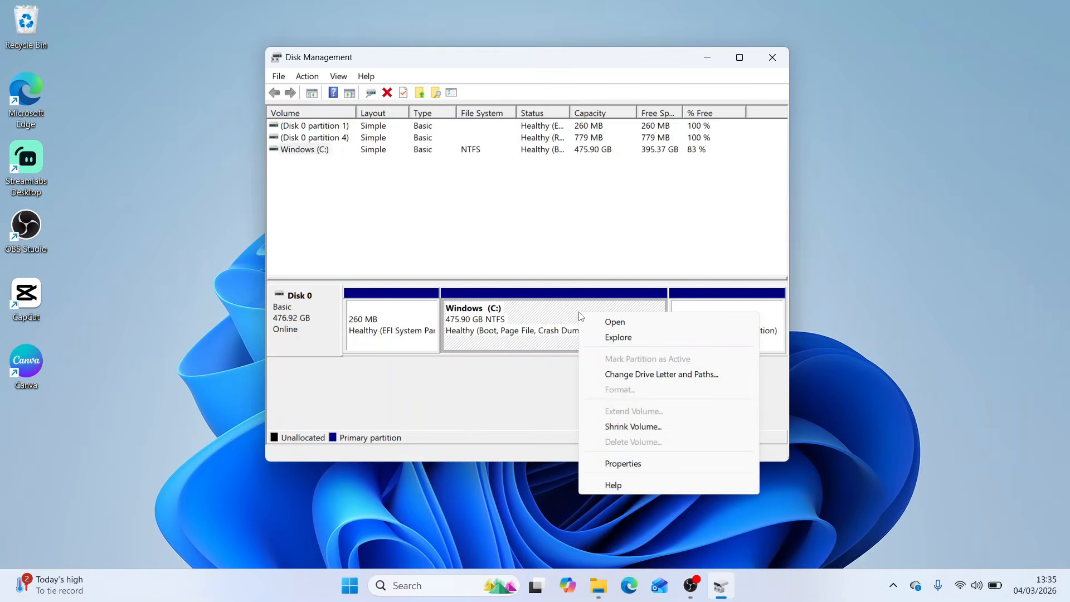
pyautogui.click(618, 428)
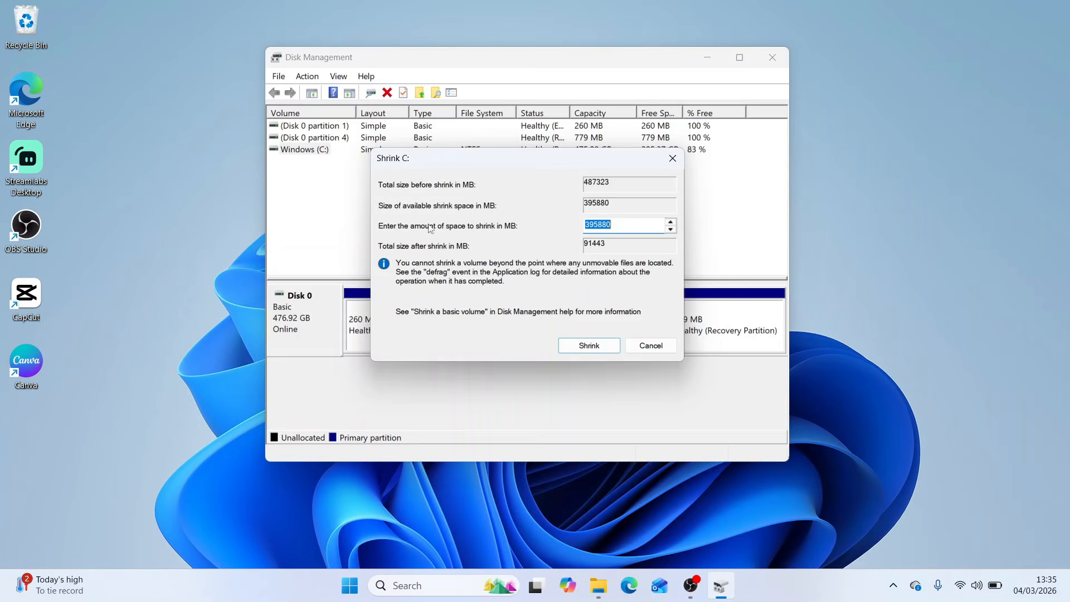
pyautogui.click(632, 227)
pyautogui.moveTo(632, 226); pyautogui.dragTo(579, 232)
pyautogui.write('150000')
pyautogui.click(606, 348)
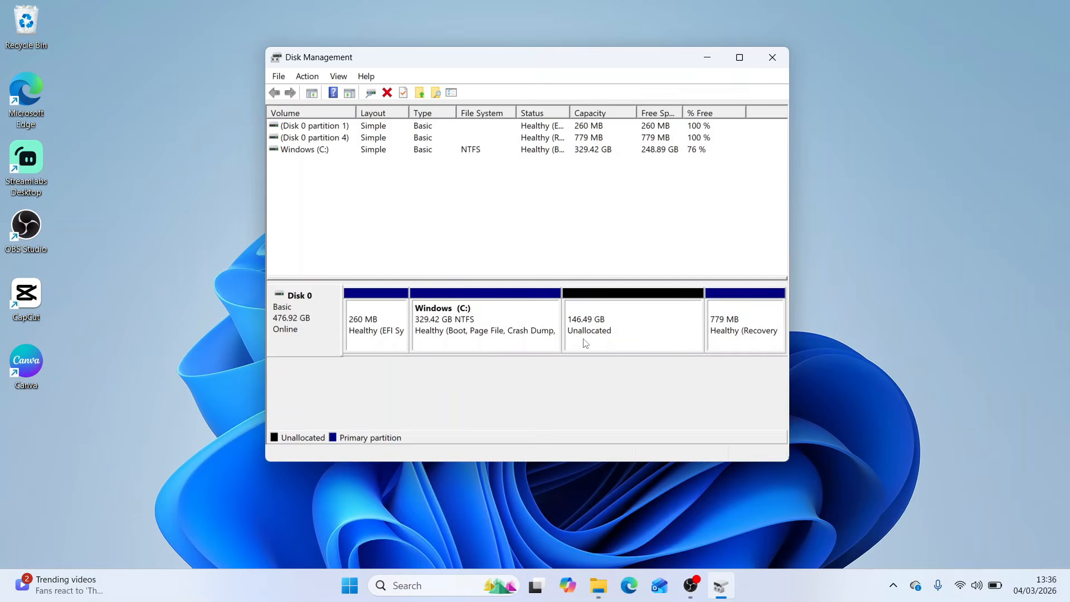
# Start a new simple volume in the unallocated space on Disk 0 and set its size to 50000 MB
pyautogui.rightClick(635, 339)
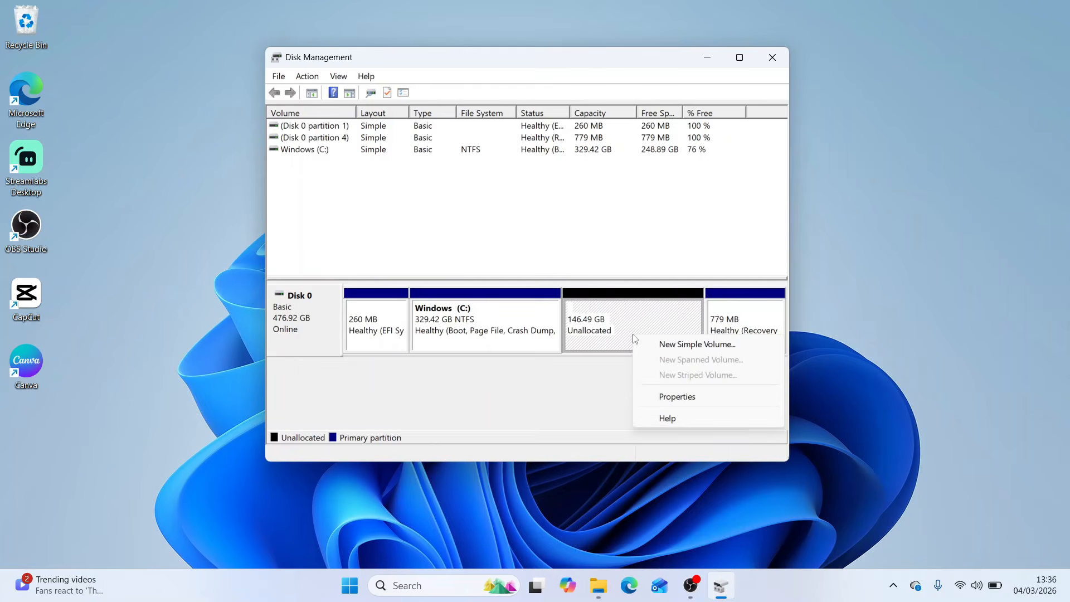
pyautogui.click(658, 346)
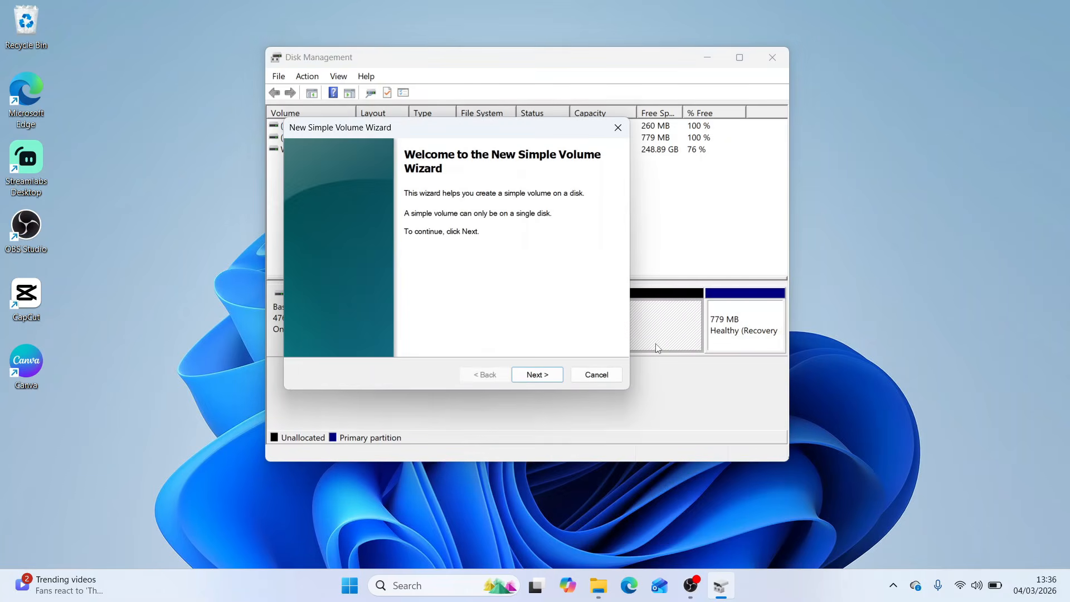
pyautogui.click(536, 374)
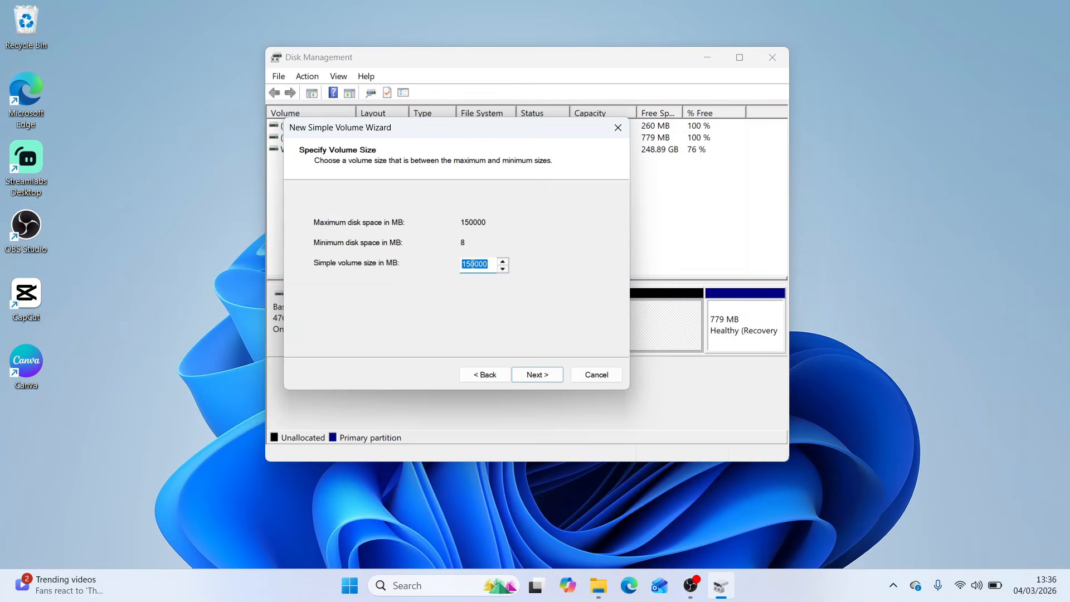
pyautogui.write('50000')
pyautogui.click(536, 379)
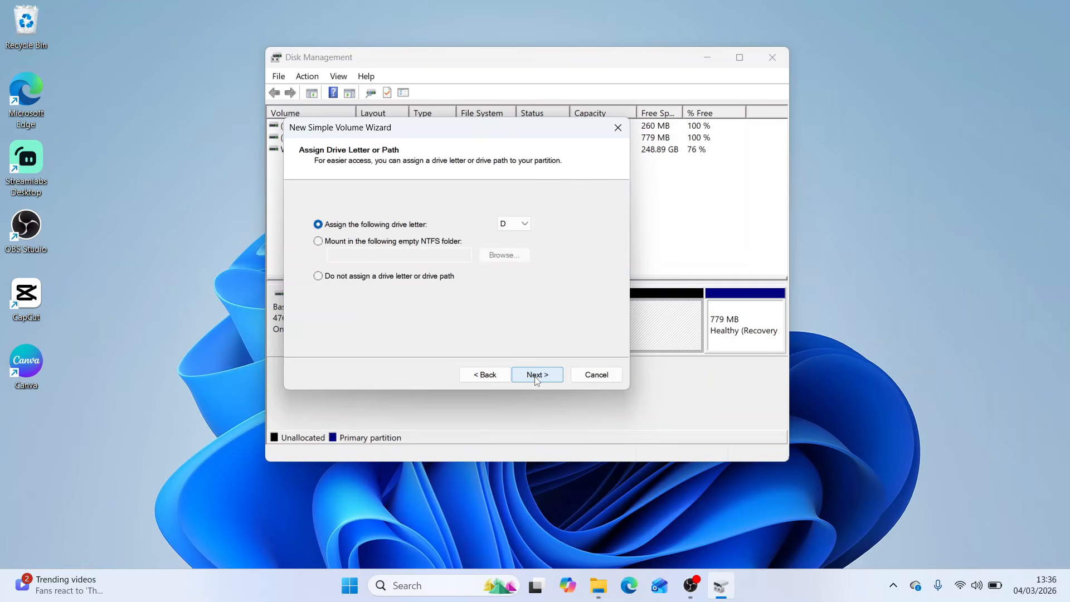
# Assign drive letter D and create the volume with NTFS, default allocation unit size, label New Volume and quick format
pyautogui.click(522, 225)
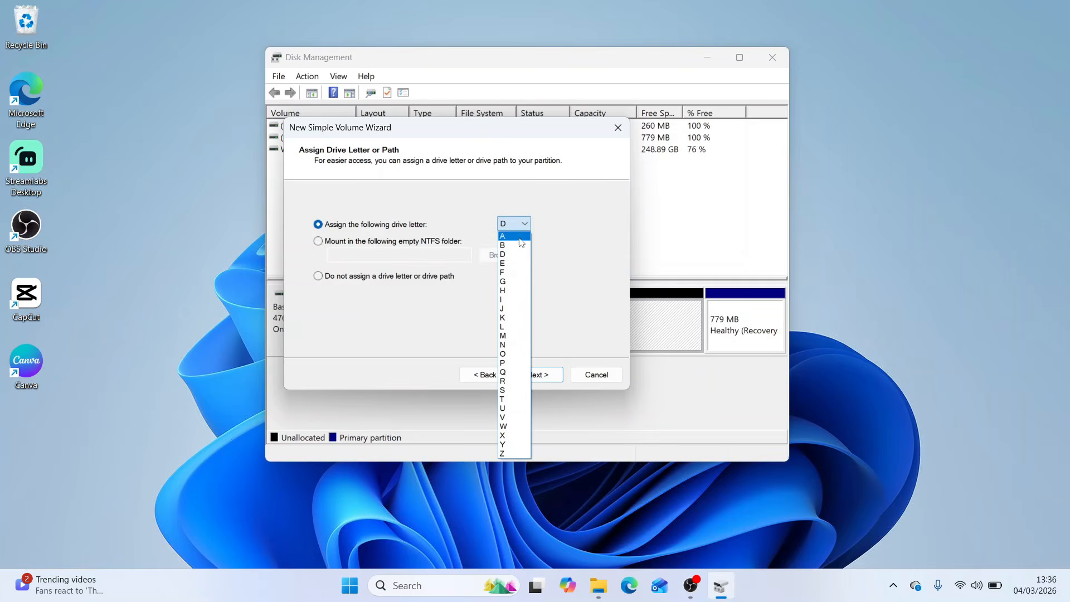
pyautogui.click(512, 241)
pyautogui.click(546, 376)
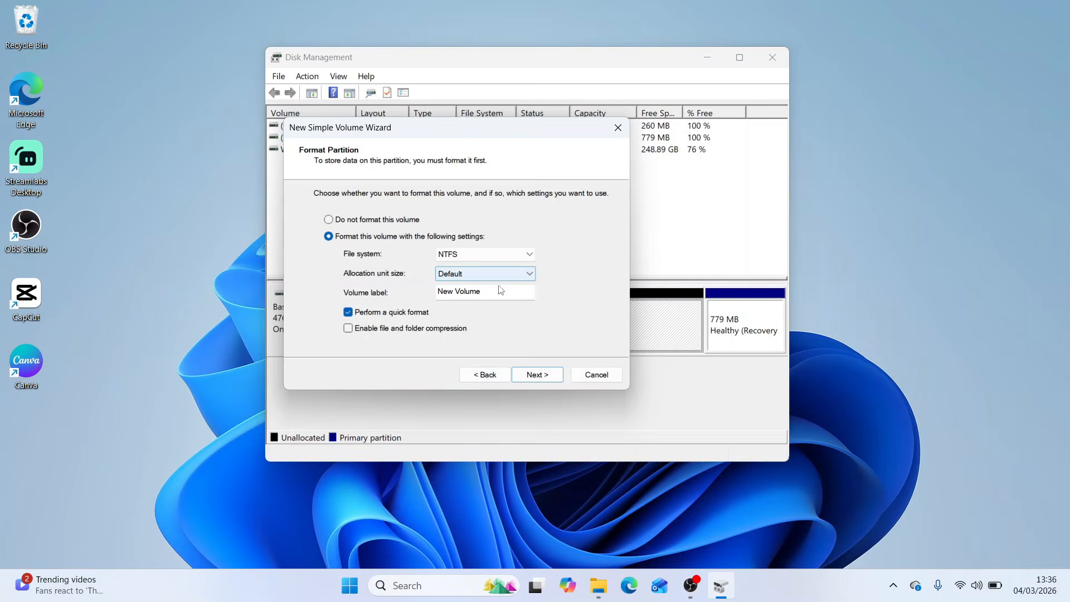
pyautogui.click(541, 380)
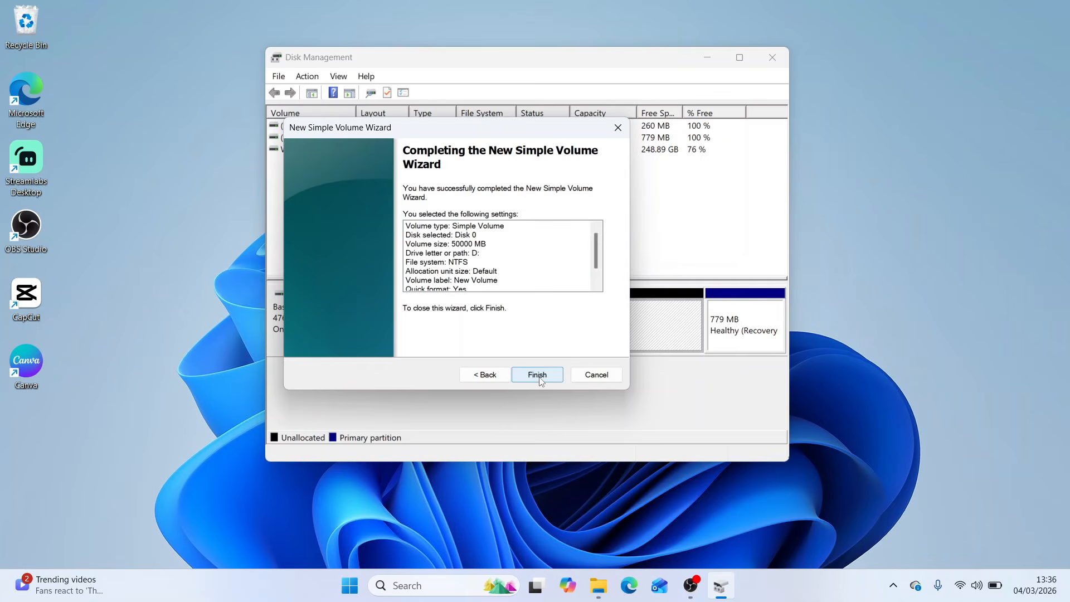
pyautogui.click(538, 379)
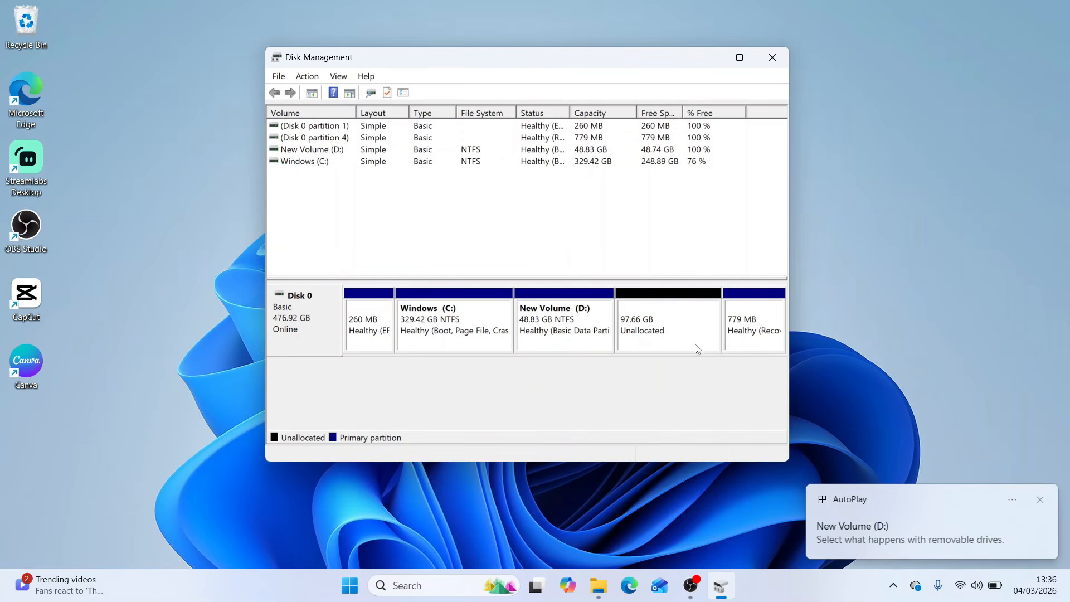
pyautogui.rightClick(659, 333)
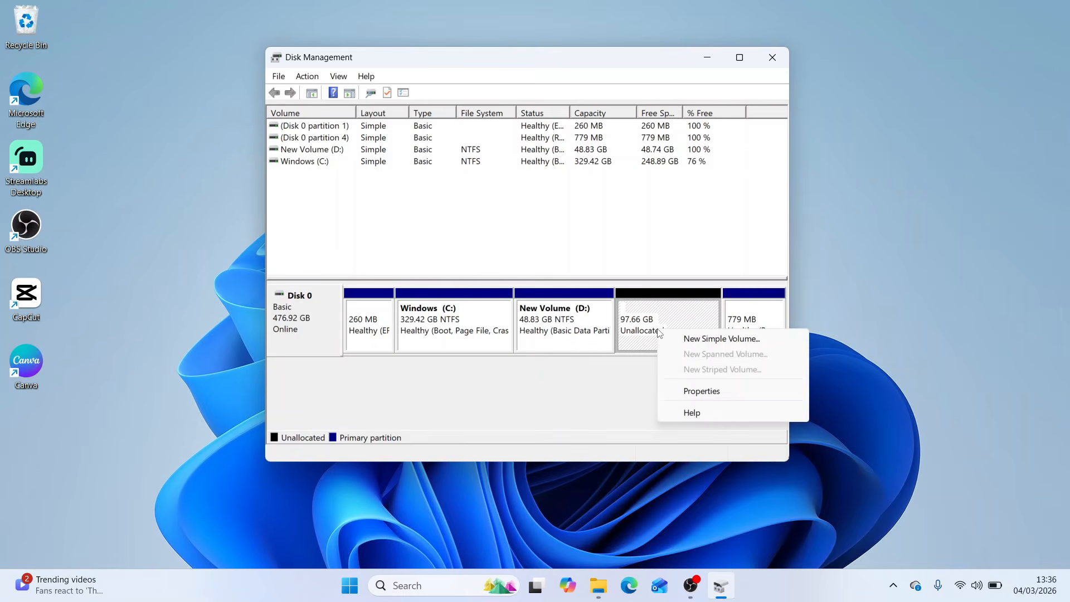
pyautogui.click(701, 340)
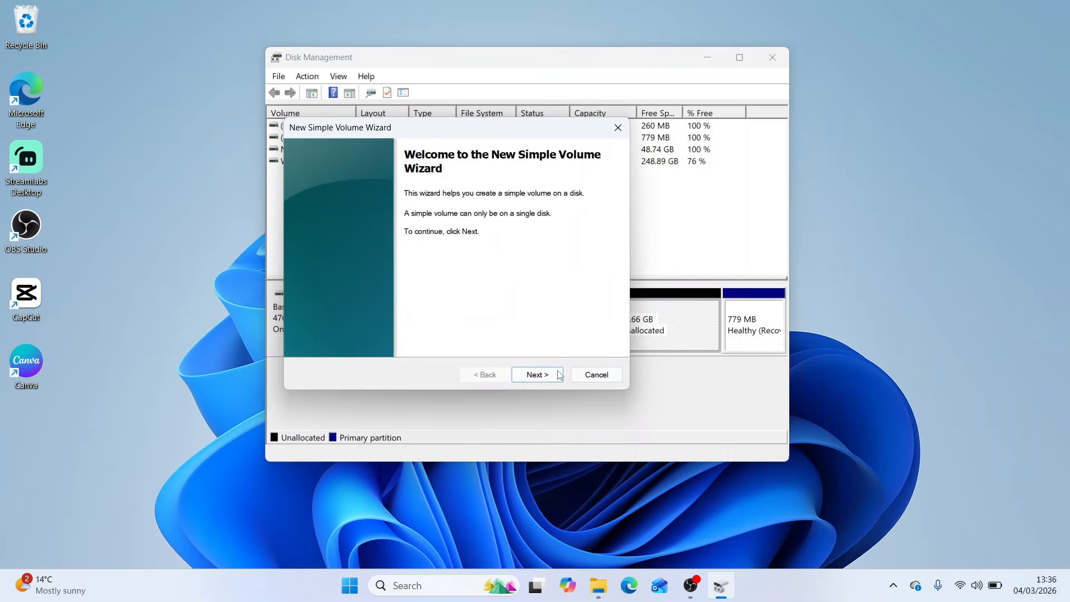
pyautogui.click(555, 373)
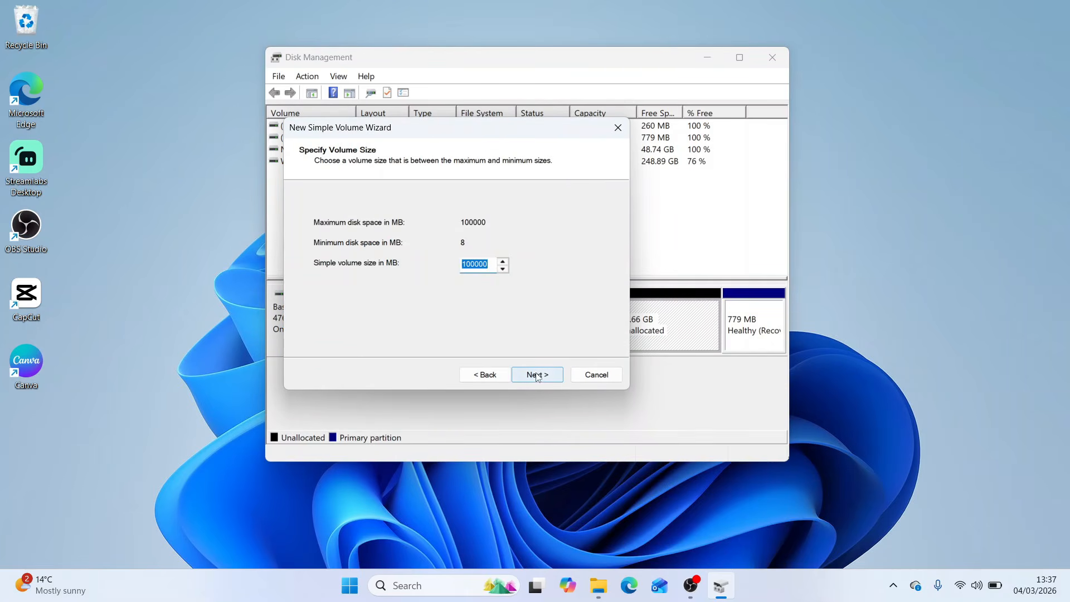
pyautogui.click(537, 376)
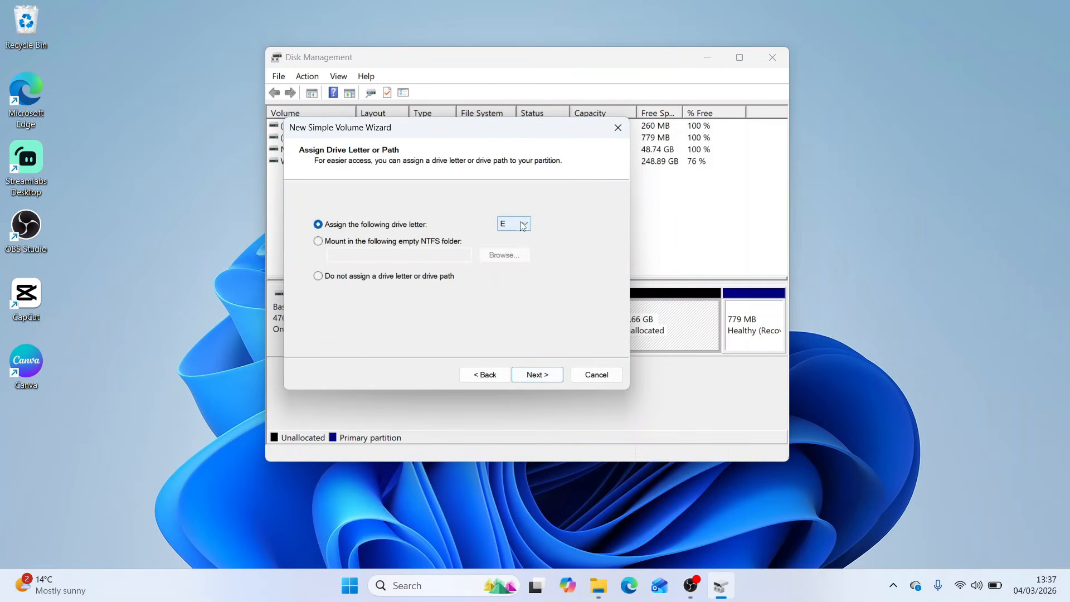
pyautogui.click(626, 132)
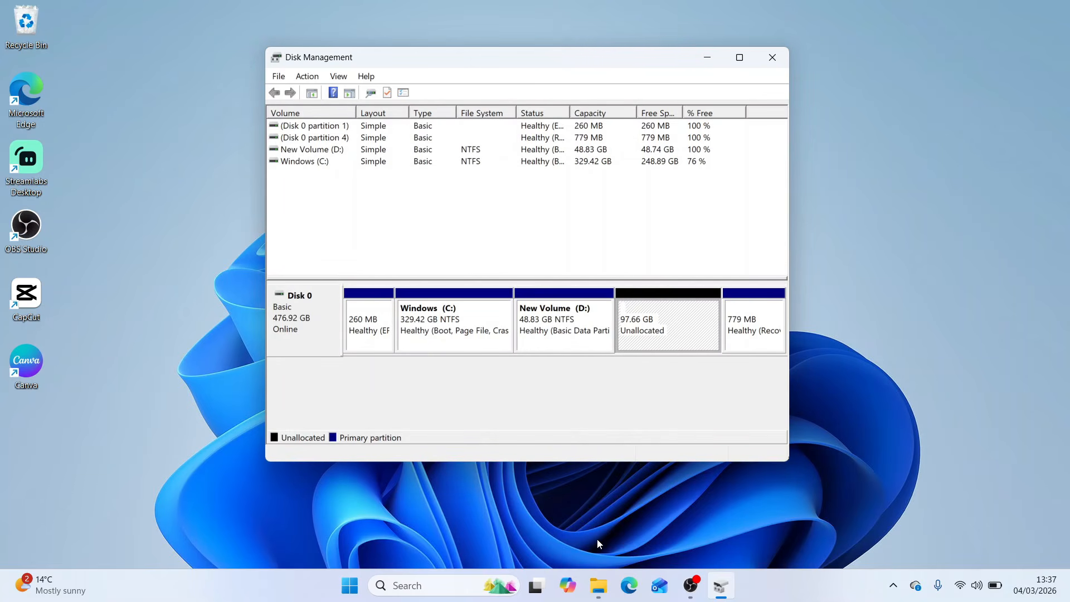
# Switch to File Explorer and view the drives under This PC
pyautogui.click(600, 584)
pyautogui.click(201, 411)
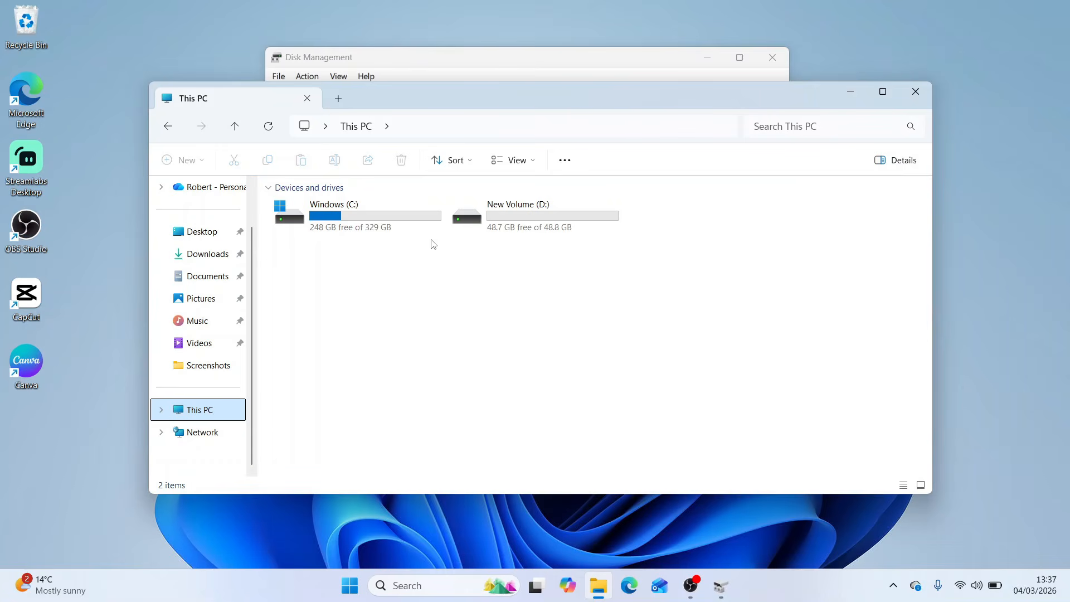